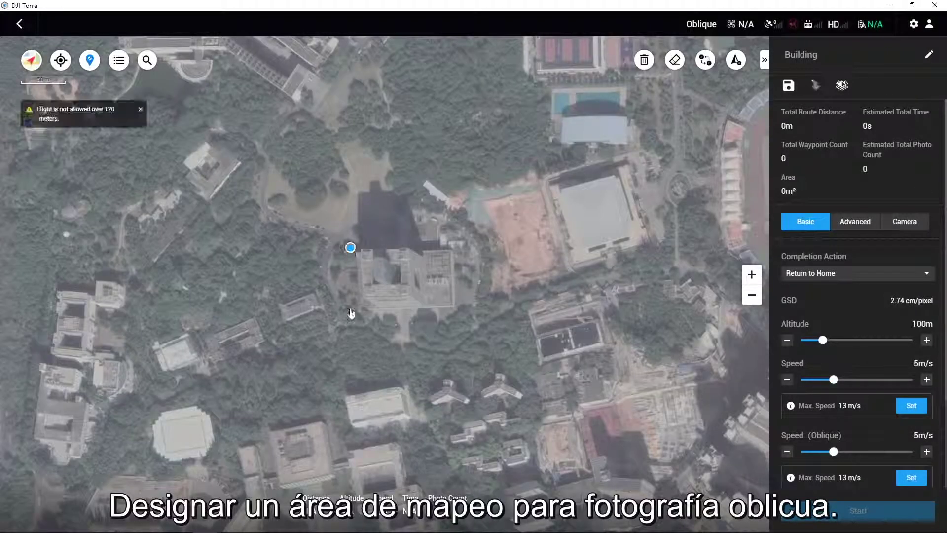
Outline a rectangular mapping area around the building by marking its corners
click(350, 307)
click(459, 309)
click(461, 244)
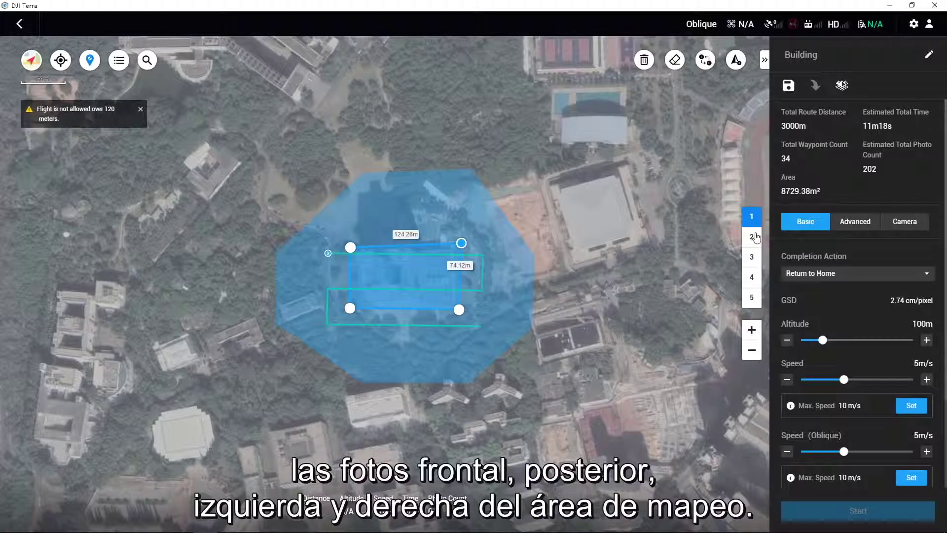
Preview flight routes 2 through 5 on the map
click(756, 239)
click(756, 257)
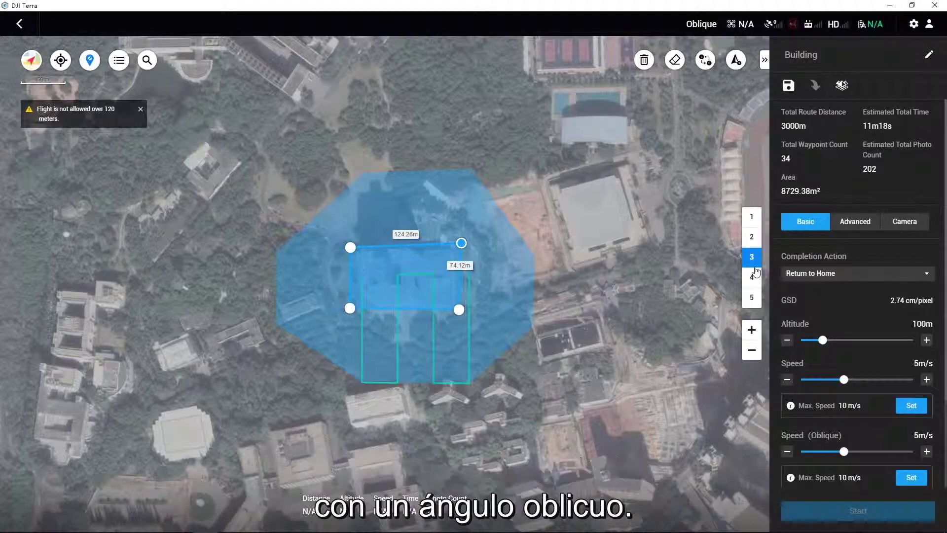
click(756, 277)
click(756, 298)
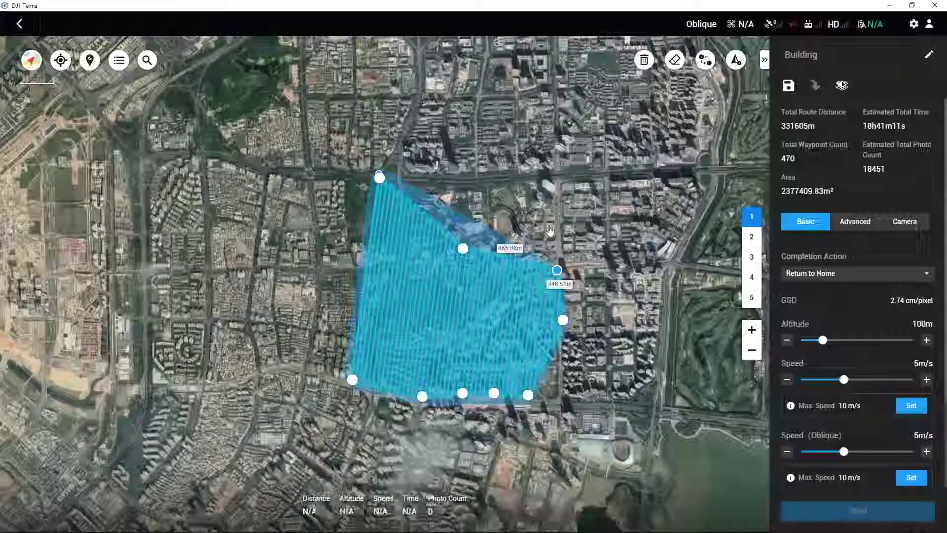
Trigger the 99-waypoint and 2 km limits, then redraw a small triangular area
click(549, 215)
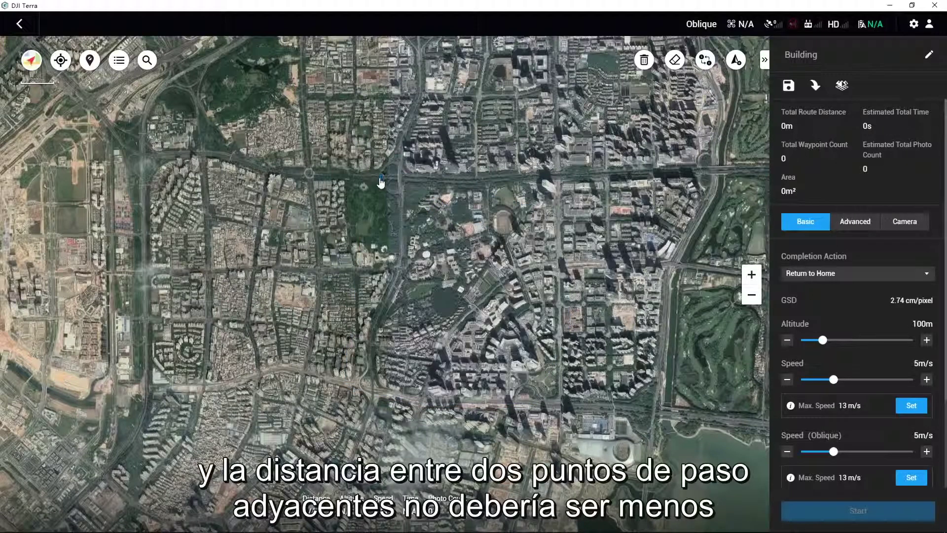
click(380, 177)
click(352, 380)
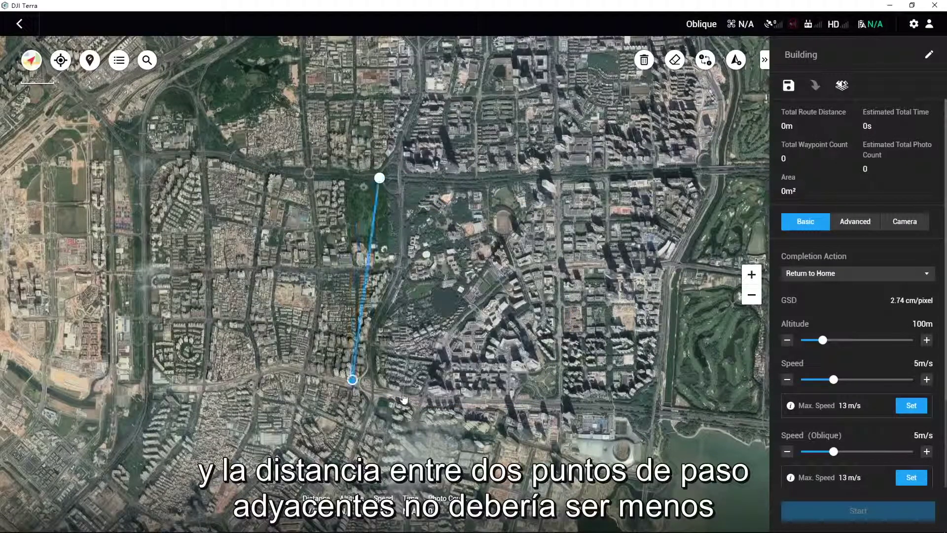
click(560, 407)
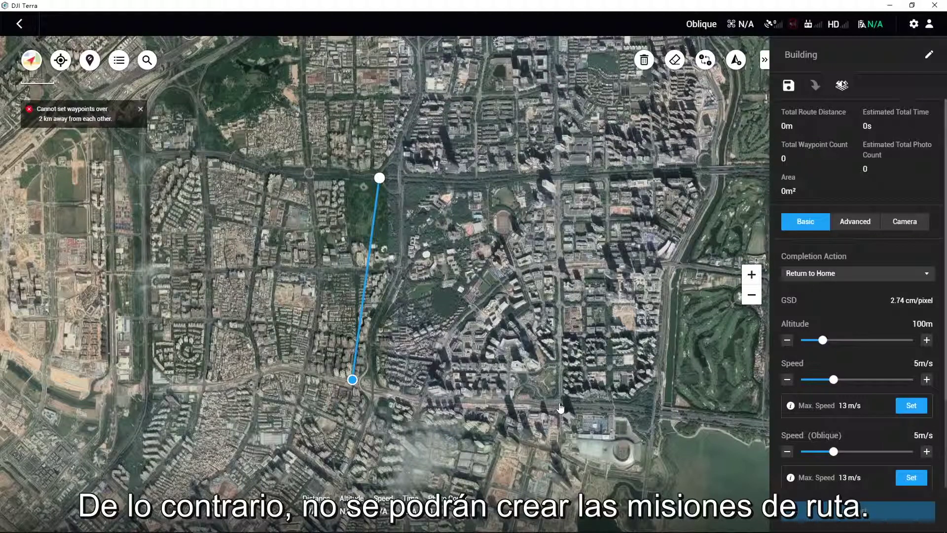
click(422, 396)
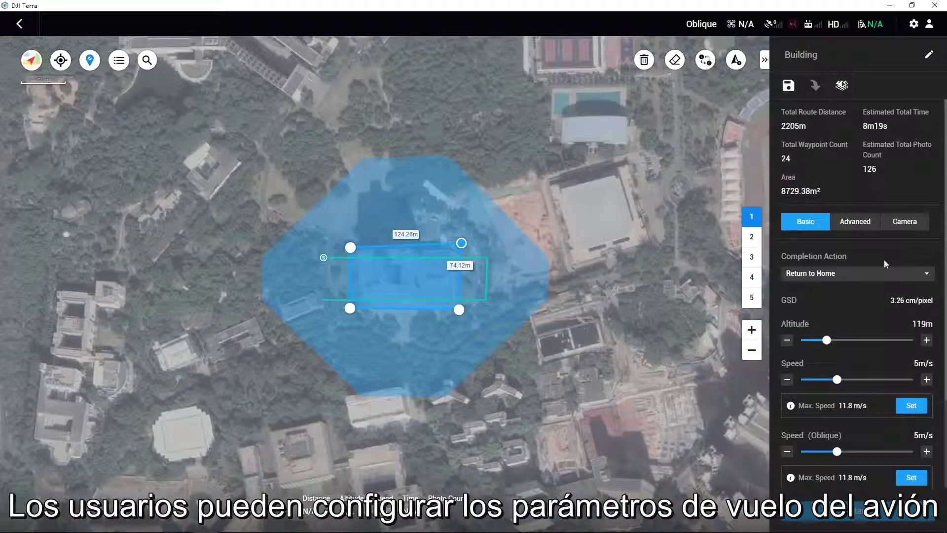
Review the Advanced overlap settings, then the Camera settings
click(854, 221)
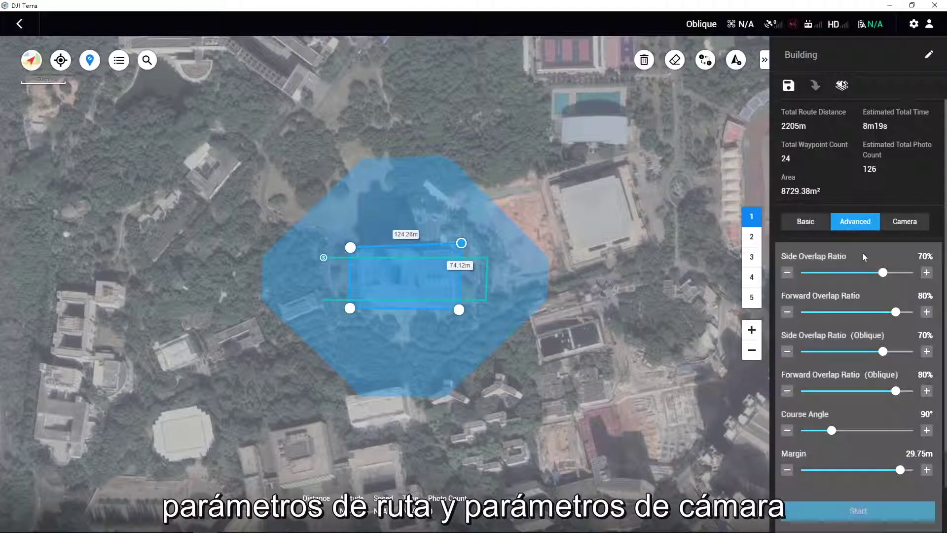
click(904, 221)
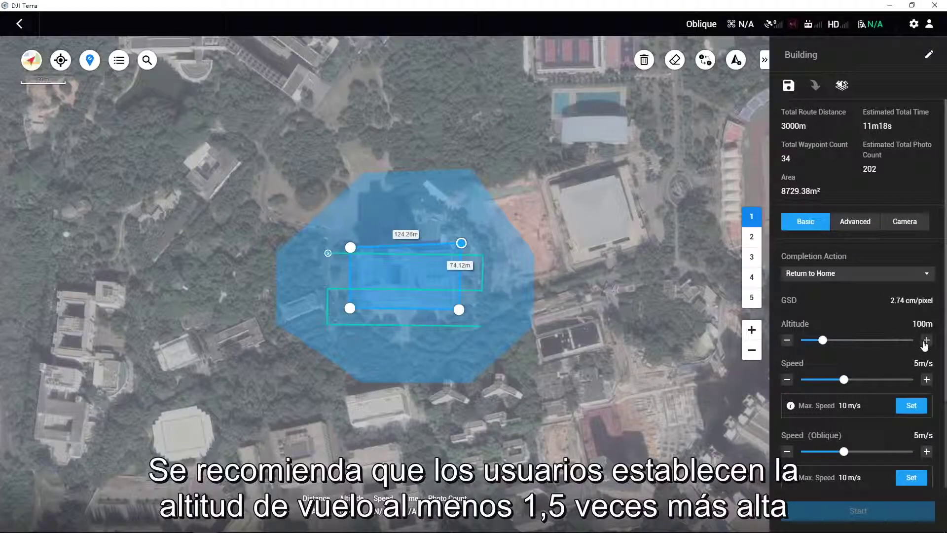
Raise the flight altitude to 119 m
click(926, 340)
click(926, 340)
click(926, 340)
click(926, 341)
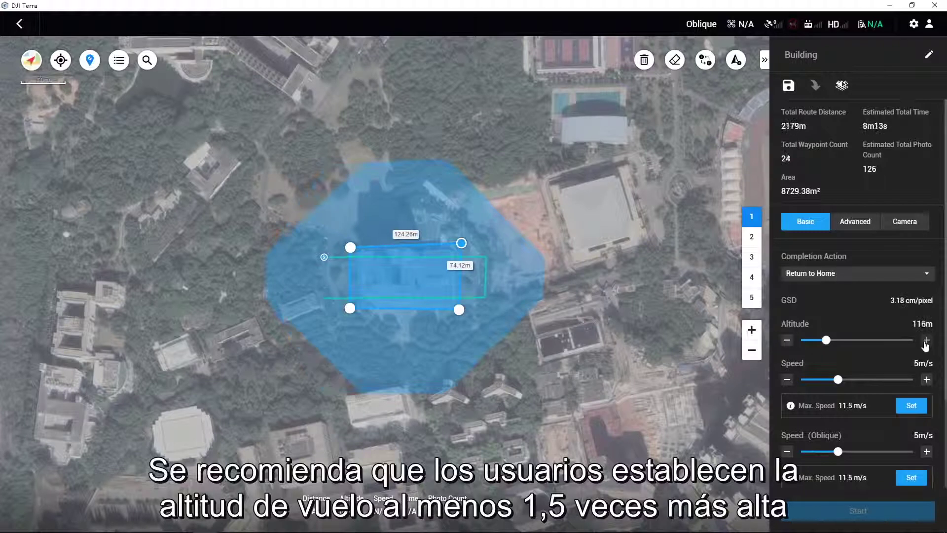
click(926, 340)
click(927, 340)
click(926, 341)
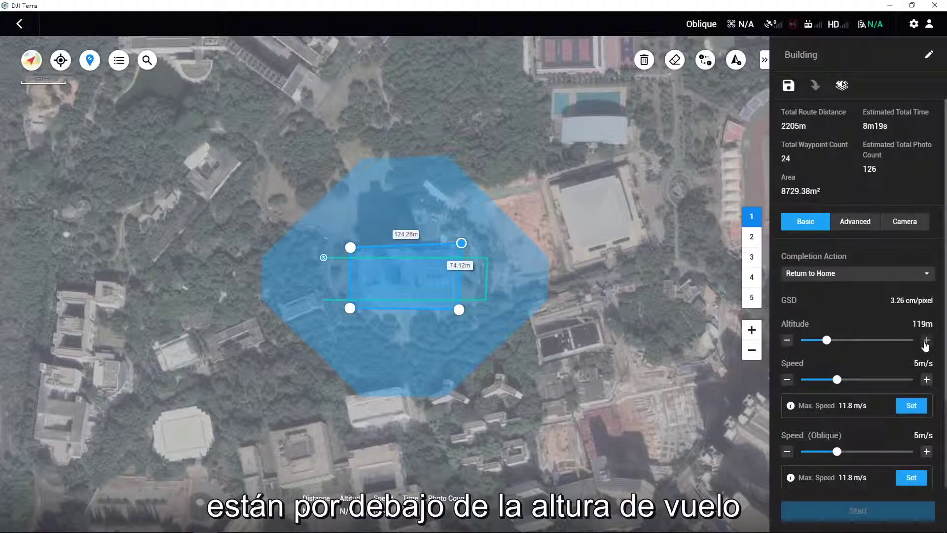
Keep Return to Home as the completion action and bring up the aircraft settings
click(872, 280)
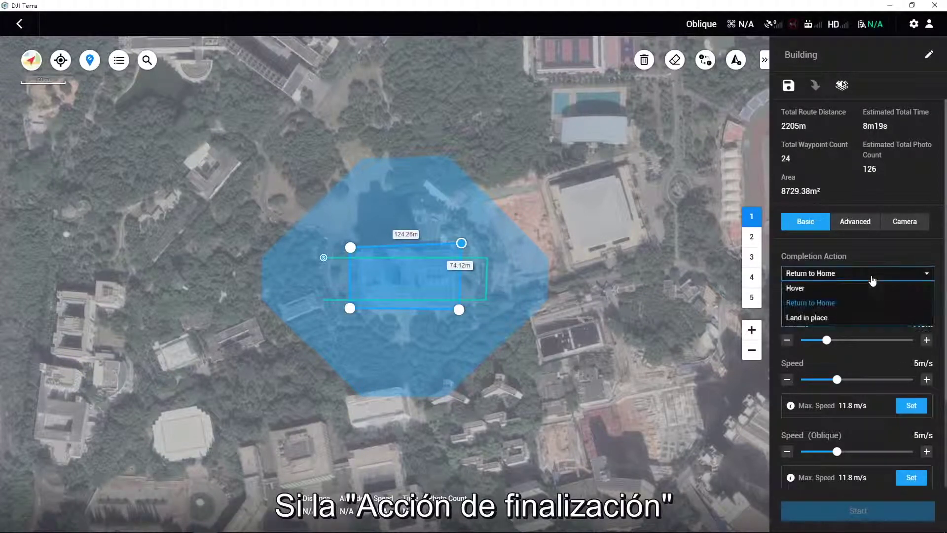
click(879, 303)
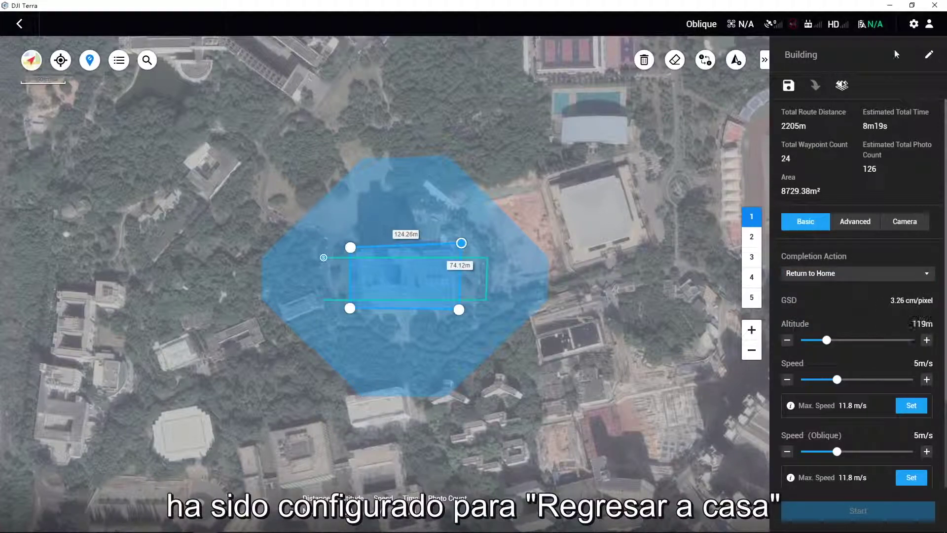
click(914, 24)
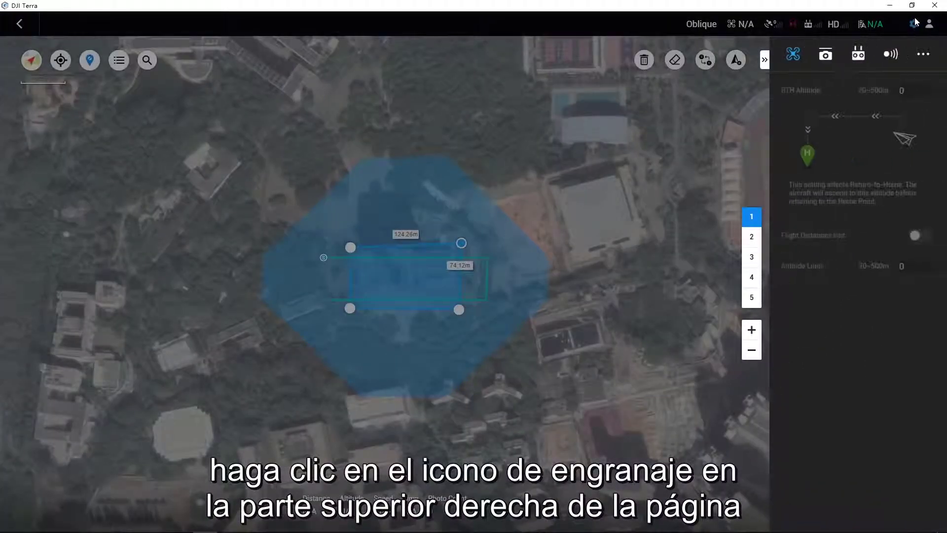
Change the RTH altitude to 120 m in the aircraft settings
double_click(925, 91)
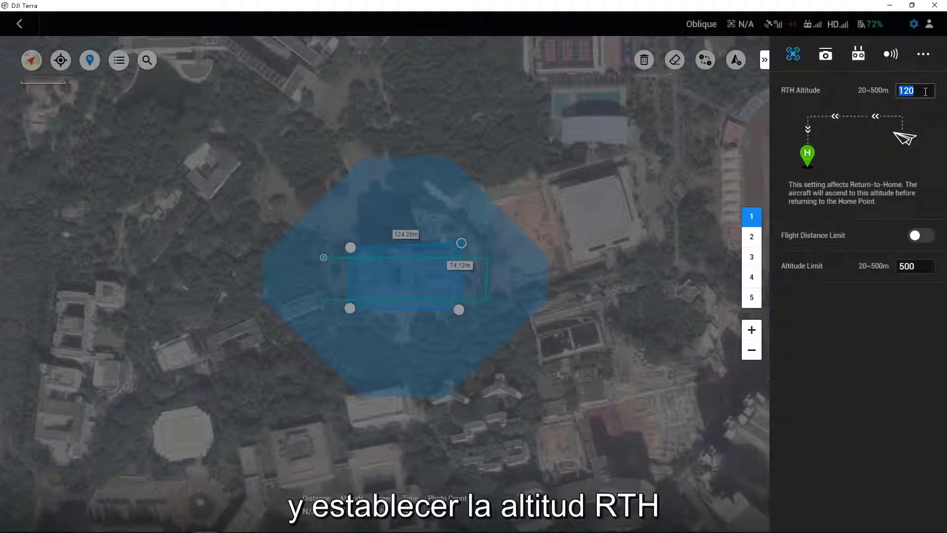
text(12)
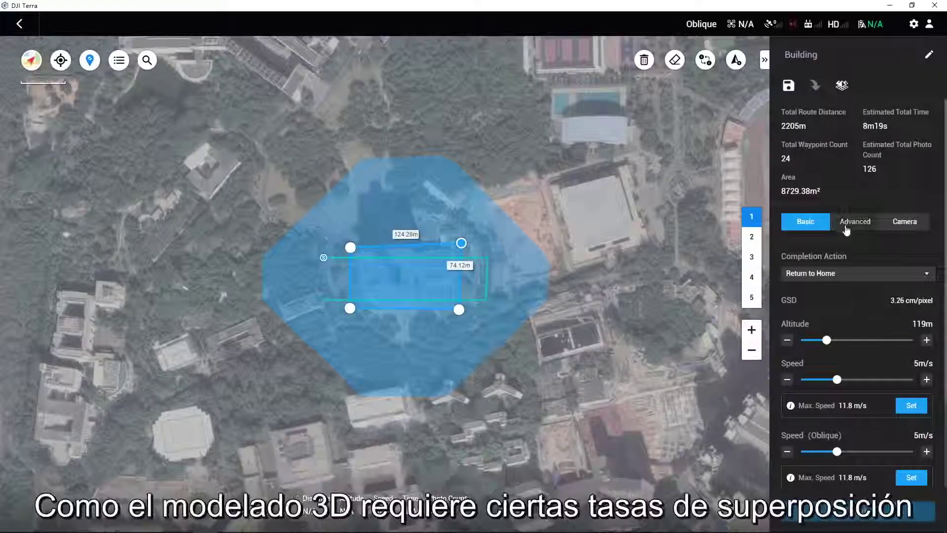
Raise the side overlap ratio to 80% in the Advanced settings
click(846, 225)
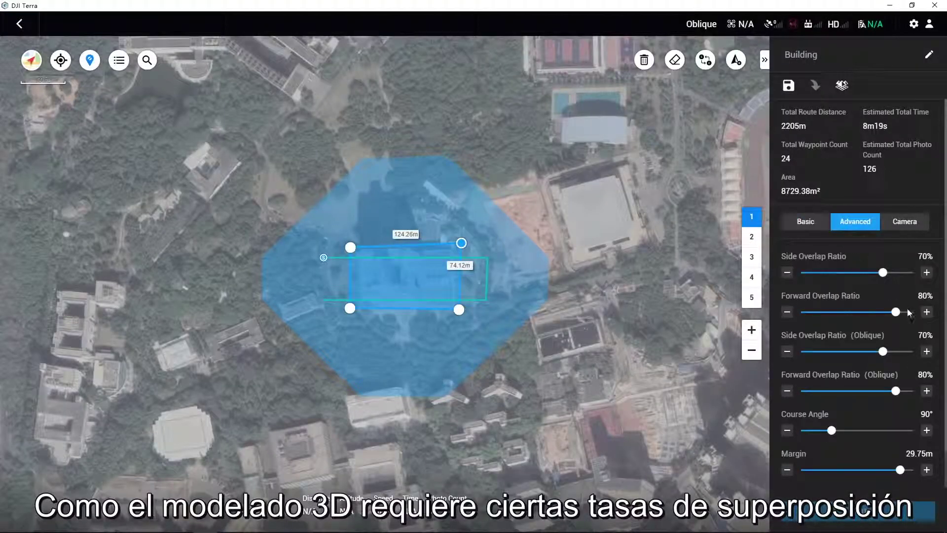
scroll(906, 308, down, 1)
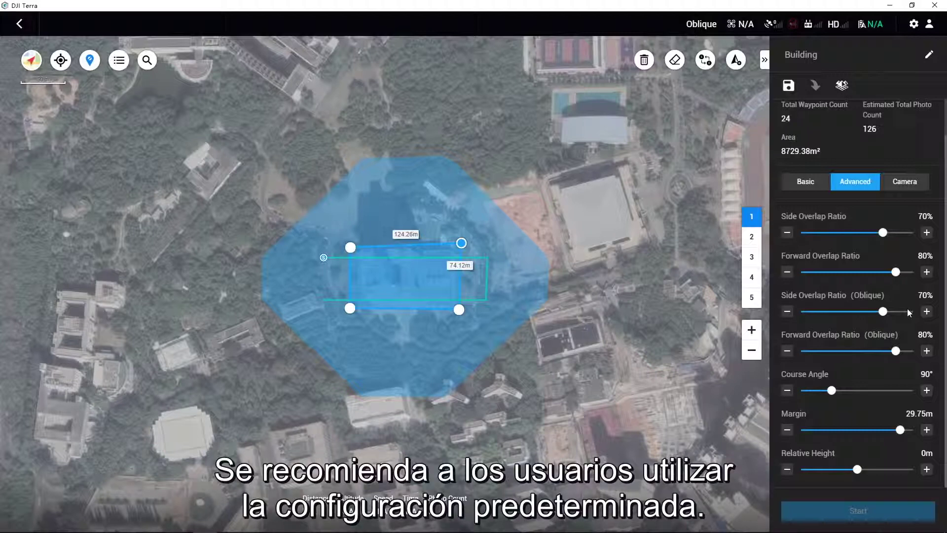
scroll(906, 309, up, 1)
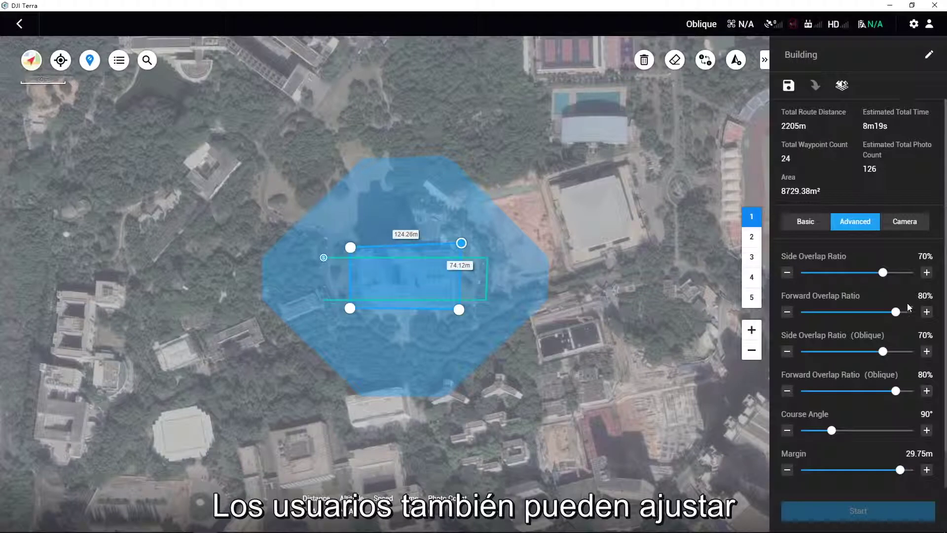
click(927, 272)
click(927, 272)
click(927, 272)
click(927, 273)
click(927, 273)
click(928, 272)
click(927, 273)
click(927, 273)
click(927, 272)
click(927, 272)
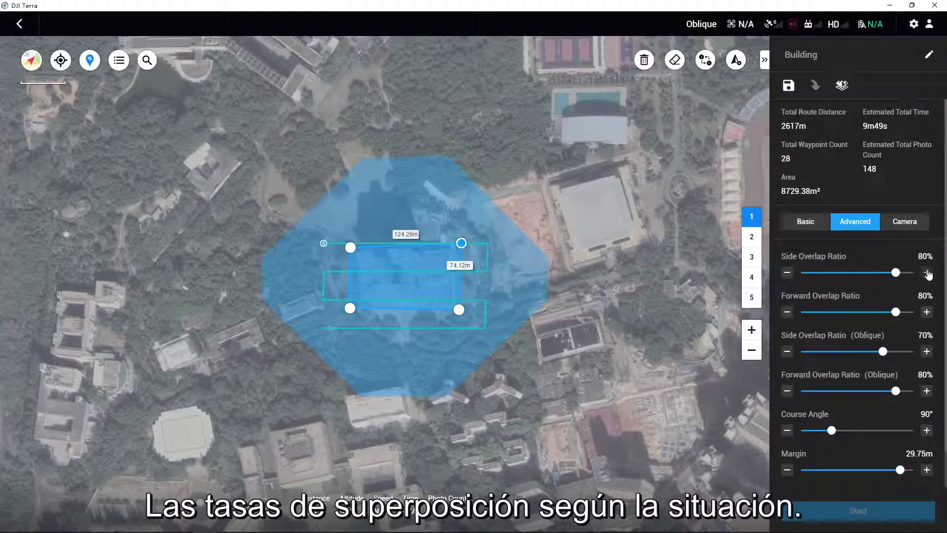
Set forward overlap 85%, oblique side overlap 75% and oblique forward overlap 85%
click(927, 312)
click(926, 312)
click(926, 312)
click(927, 312)
click(926, 312)
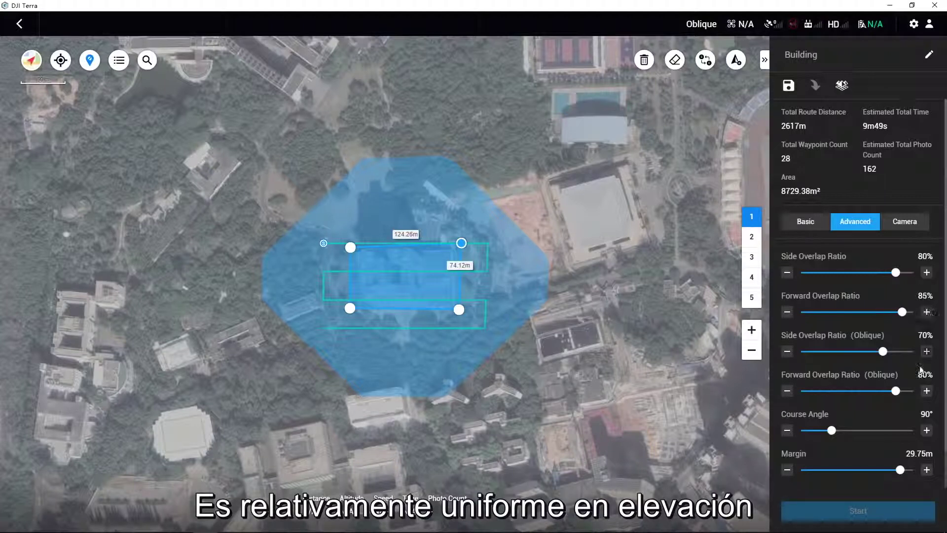
click(927, 351)
click(926, 351)
click(926, 351)
click(927, 351)
click(927, 351)
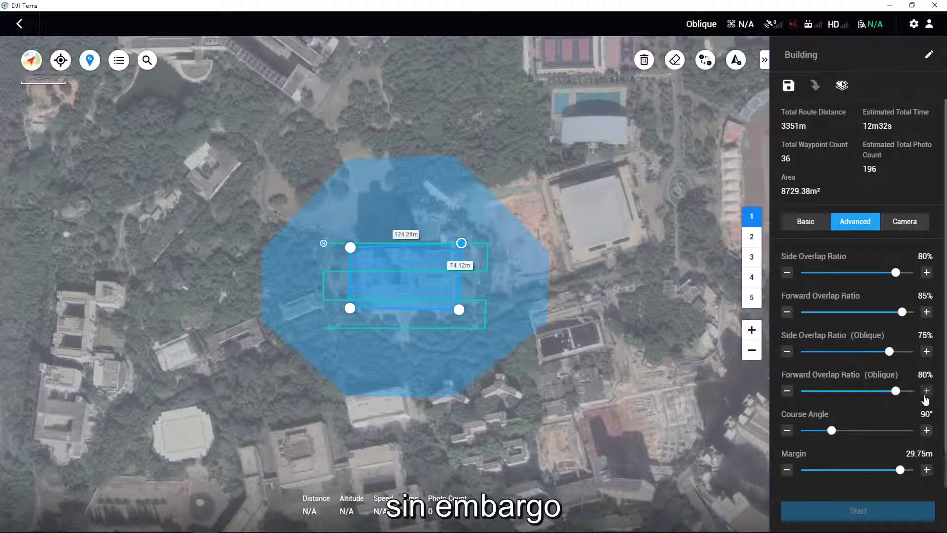
click(925, 395)
click(925, 394)
click(925, 394)
click(926, 394)
click(926, 394)
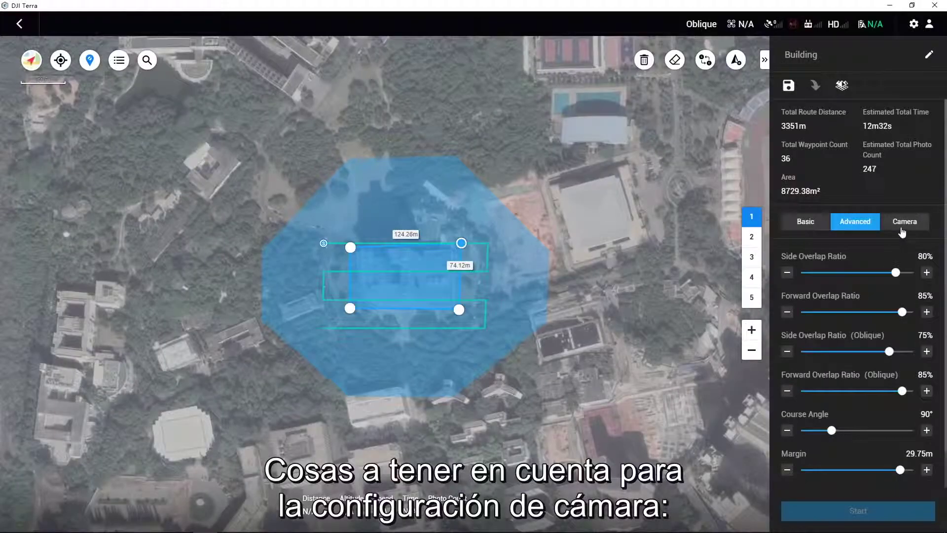
Set the mission camera to Phantom 4 RTK
click(904, 222)
click(908, 274)
click(891, 318)
scroll(897, 389, down, 1)
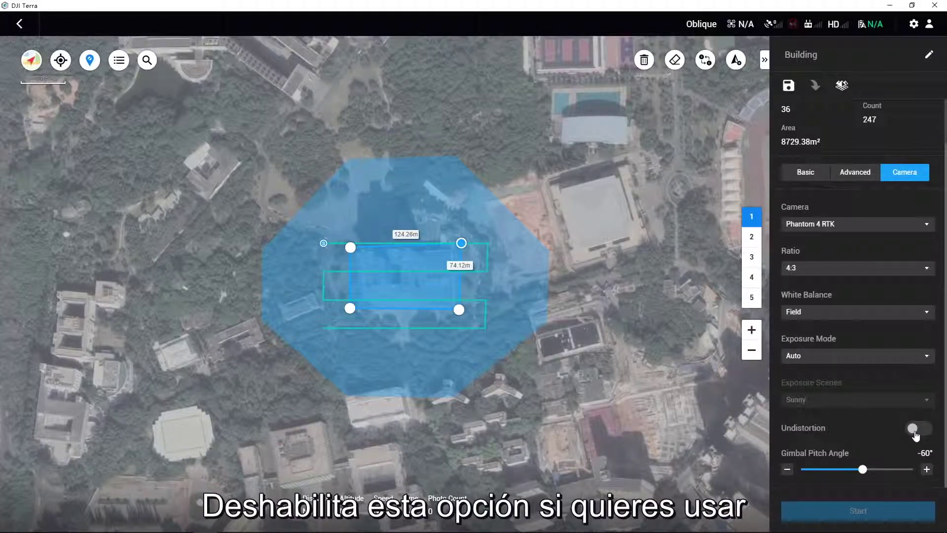
Raise the gimbal pitch angle from -60° to -45°
click(926, 470)
click(926, 470)
click(926, 470)
click(926, 470)
click(926, 470)
click(926, 470)
click(926, 470)
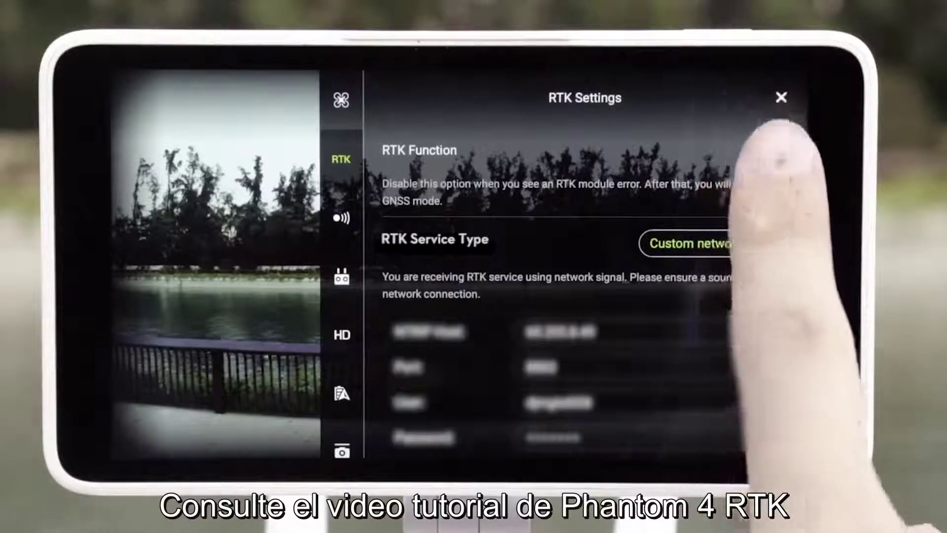
Switch on the RTK Function in DJI GO to connect to network RTK
click(770, 150)
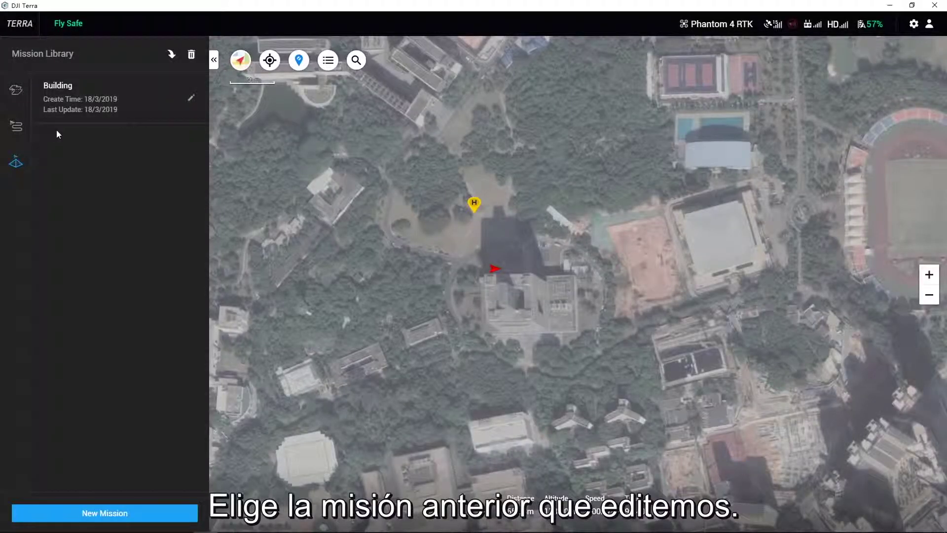
Load the Building mission from the Mission Library for editing and start it
click(62, 117)
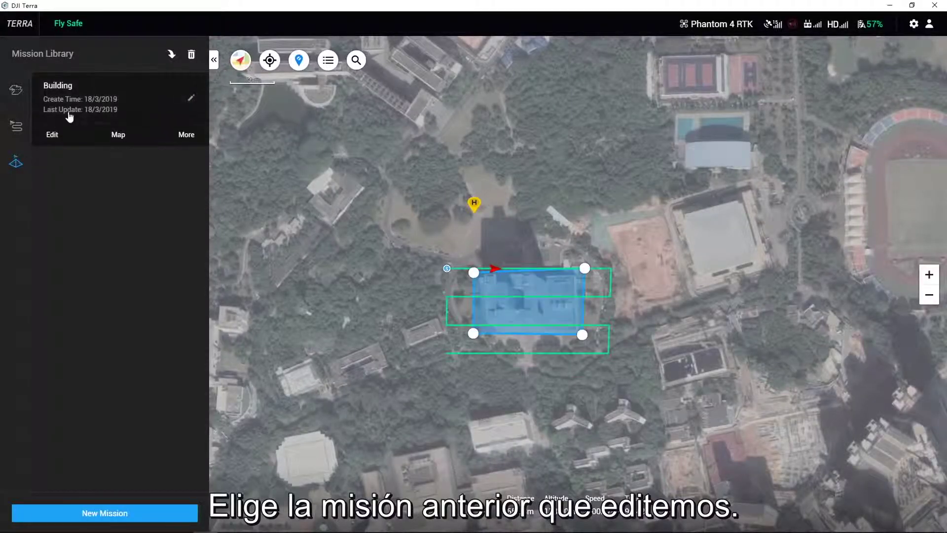
click(53, 140)
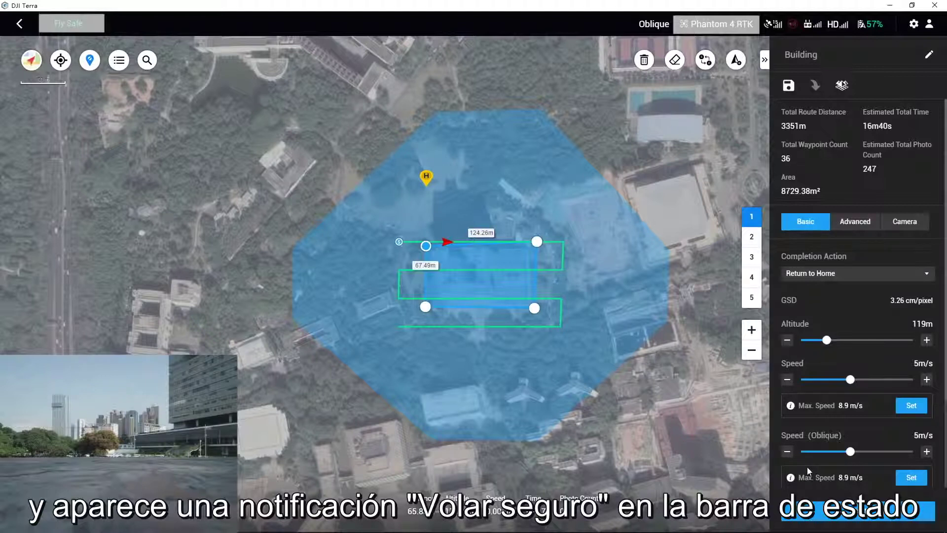
click(857, 510)
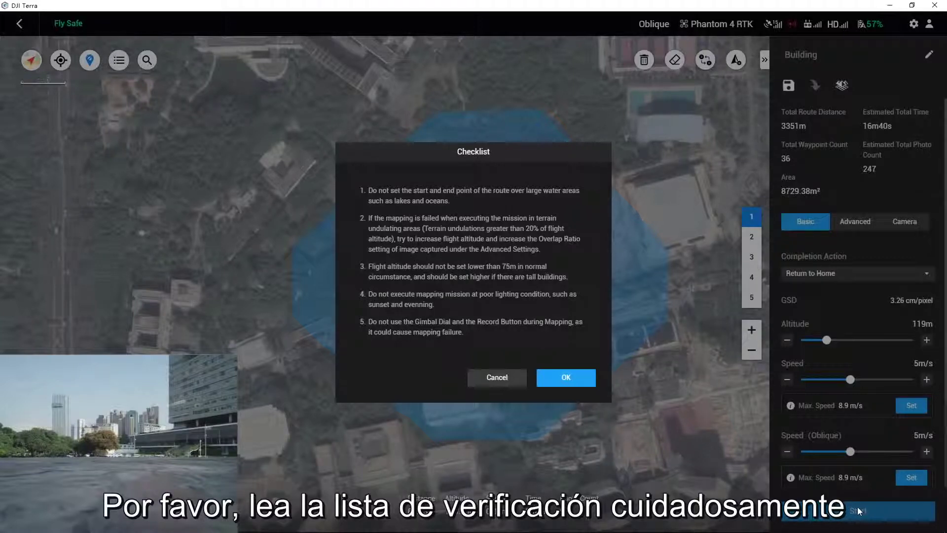
Confirm the checklist, upload the route and launch the Building mission flight
click(574, 377)
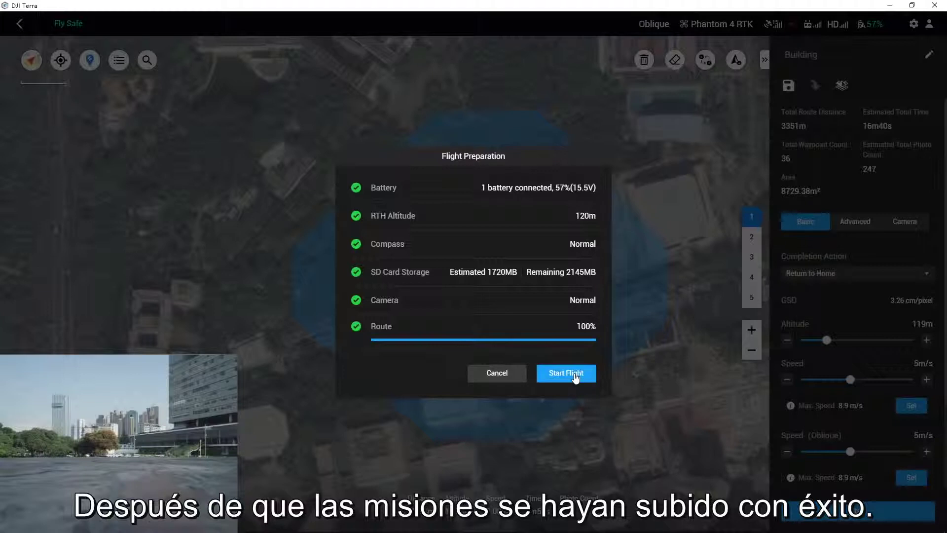
click(575, 375)
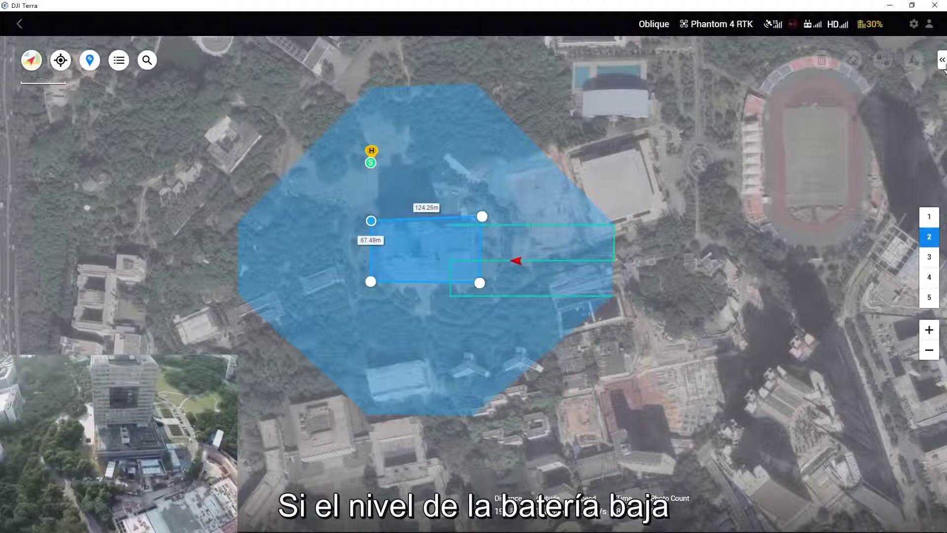
Stop the running mission and save its waypoint route info and mission status
click(942, 61)
click(914, 513)
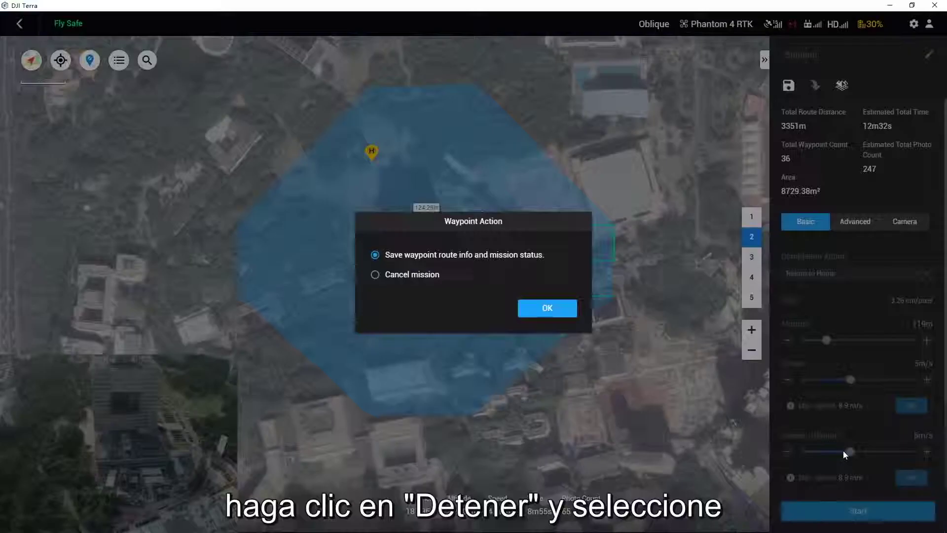
click(547, 307)
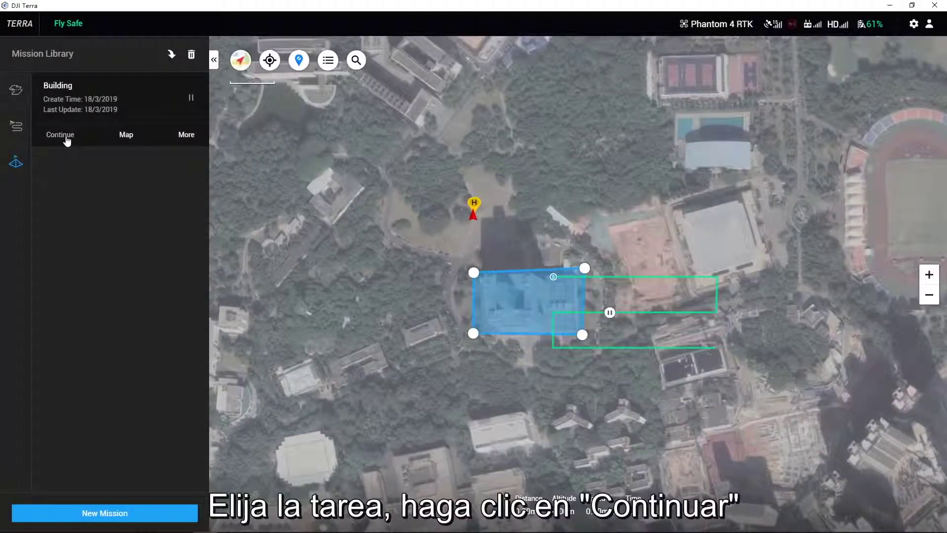
Reopen the Building mission and resume flying from the break point on route 2
click(61, 135)
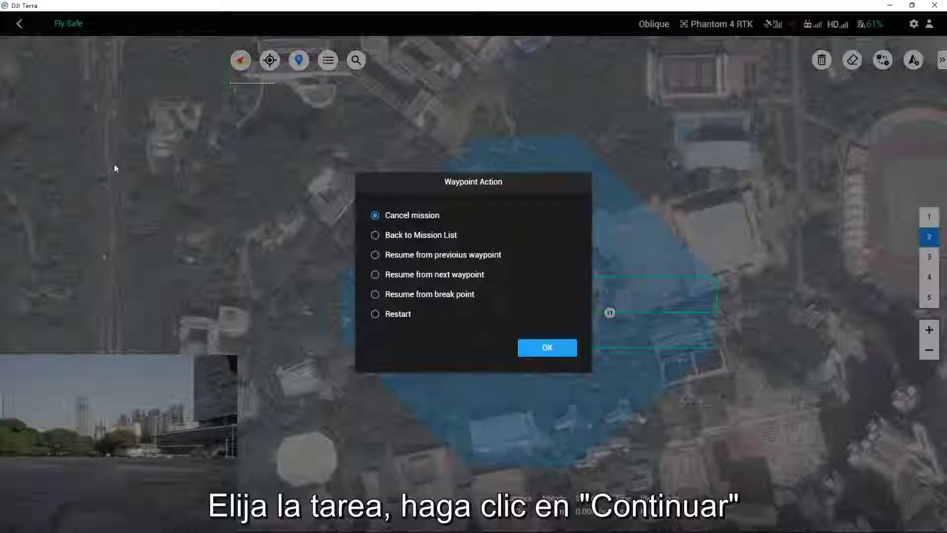
click(439, 295)
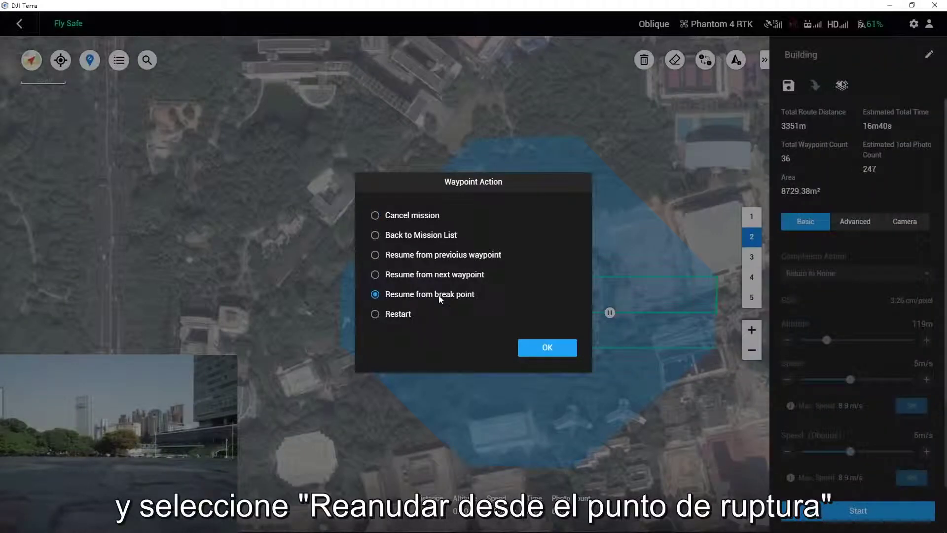
click(546, 347)
click(565, 372)
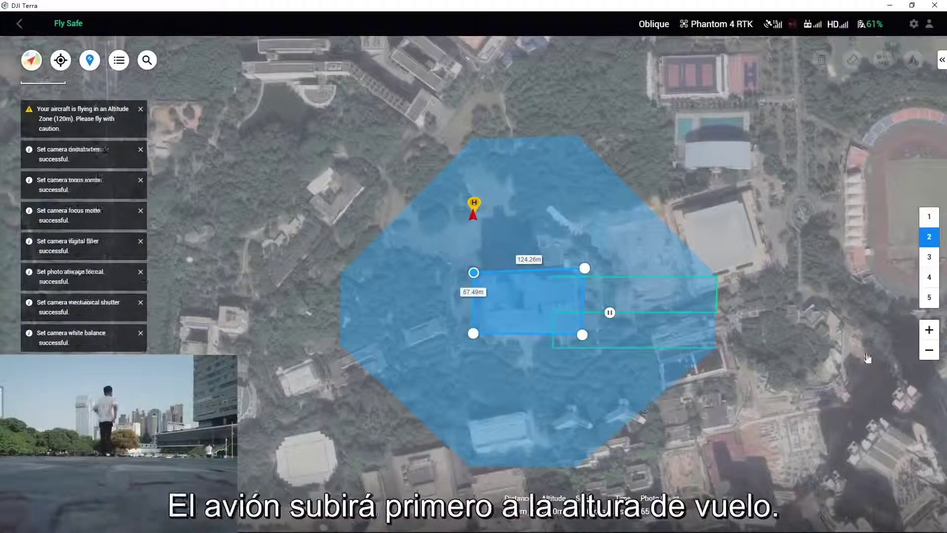